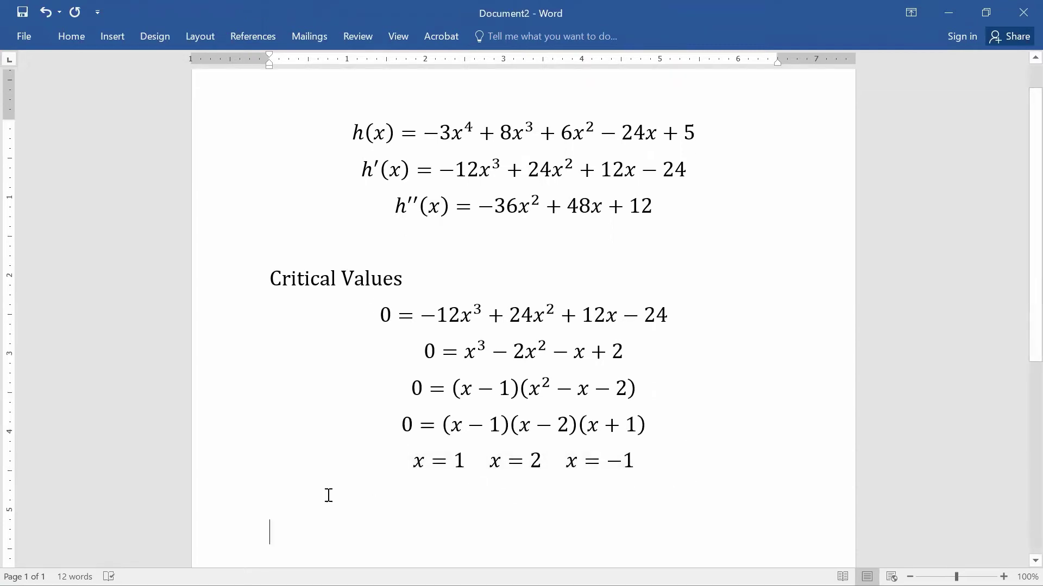
pyautogui.scroll(-1, 328, 493)
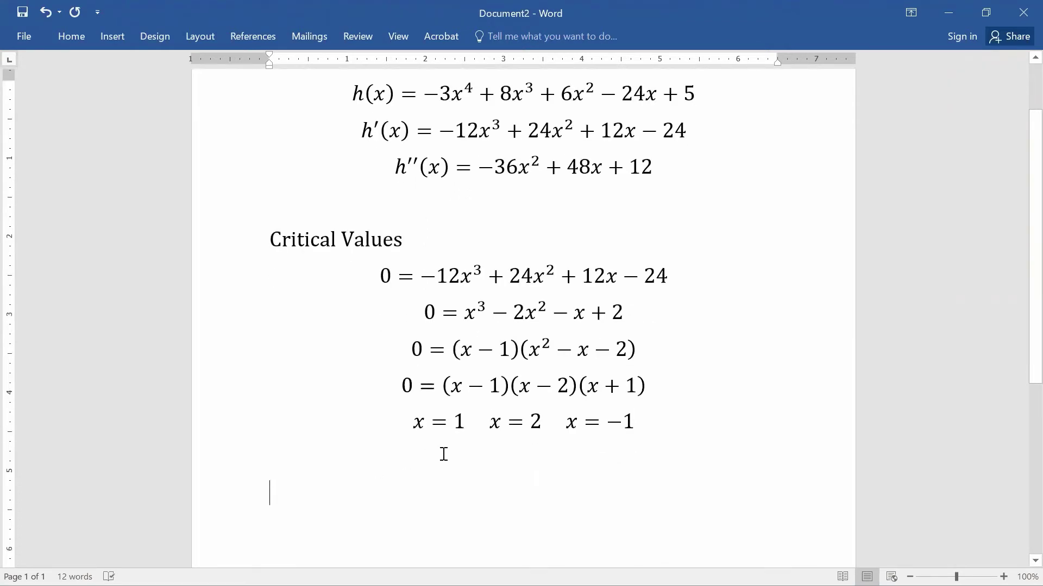
pyautogui.scroll(1, 442, 454)
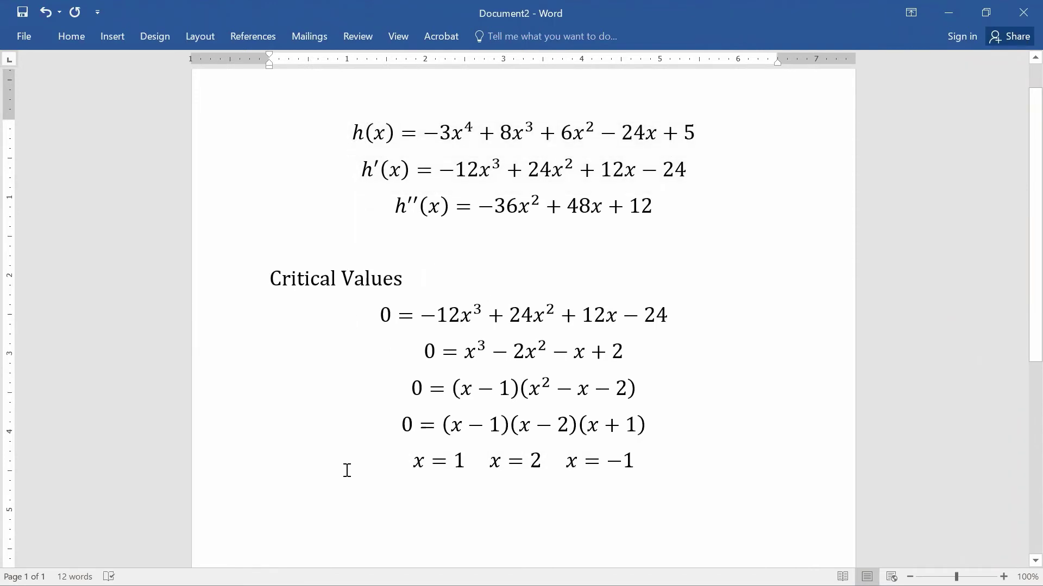
pyautogui.scroll(-1, 347, 471)
pyautogui.scroll(-1, 347, 470)
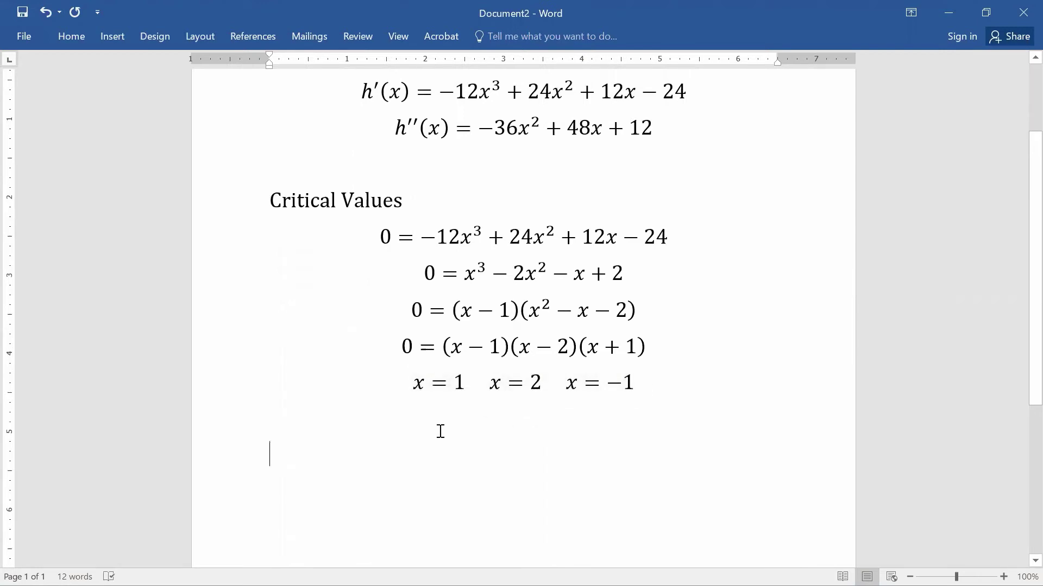
# Type the heading 'Extrema' on its own line
pyautogui.write('Extrama')
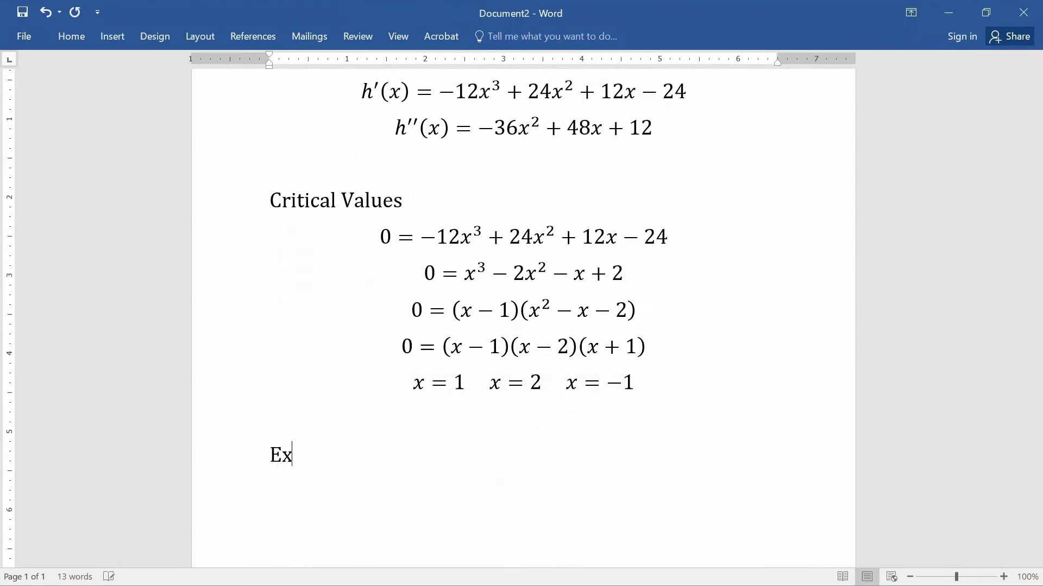
pyautogui.press('BackSpace')
pyautogui.press('BackSpace')
pyautogui.press('BackSpace')
pyautogui.press('BackSpace')
pyautogui.write('ema')
pyautogui.press('Return')
# Add the equation h''(1) = 24 followed by 'Concave up' and 'Relative Minimum'
pyautogui.hotkey('alt', '=')
pyautogui.write("h''(1) =")
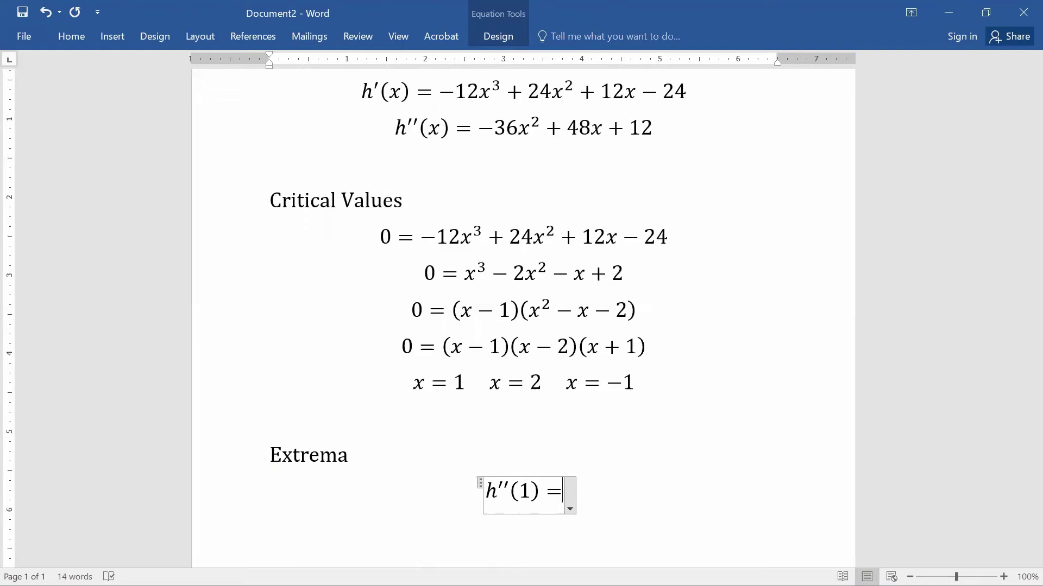
pyautogui.write('24')
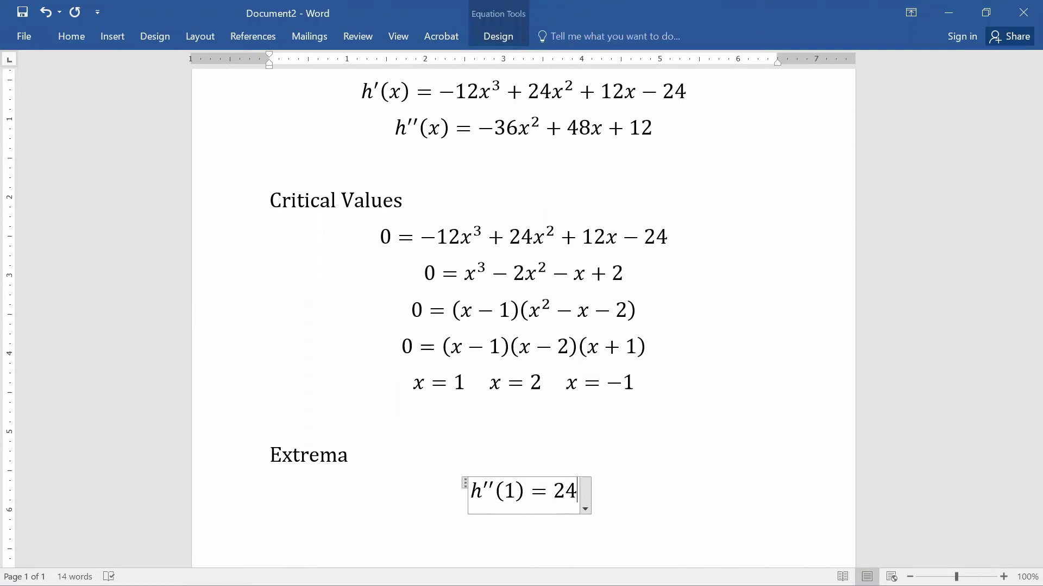
pyautogui.press('Right')
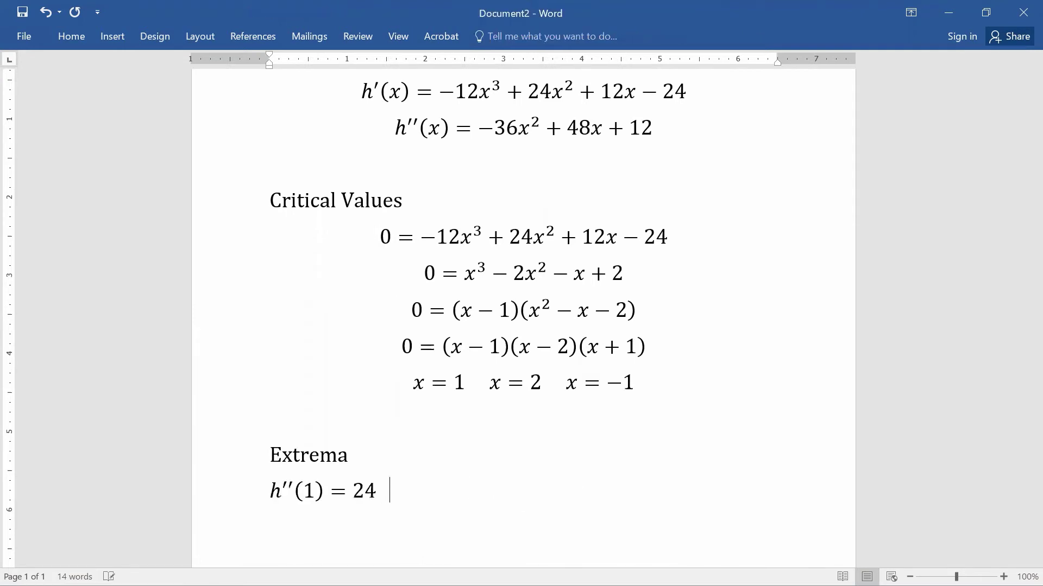
pyautogui.write('Concave up')
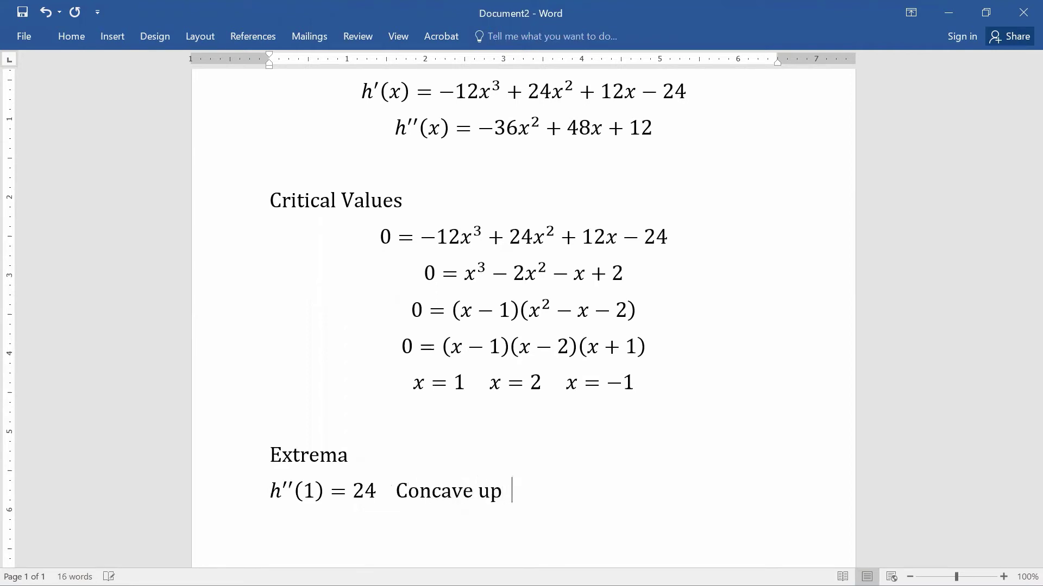
pyautogui.write('        Relativen')
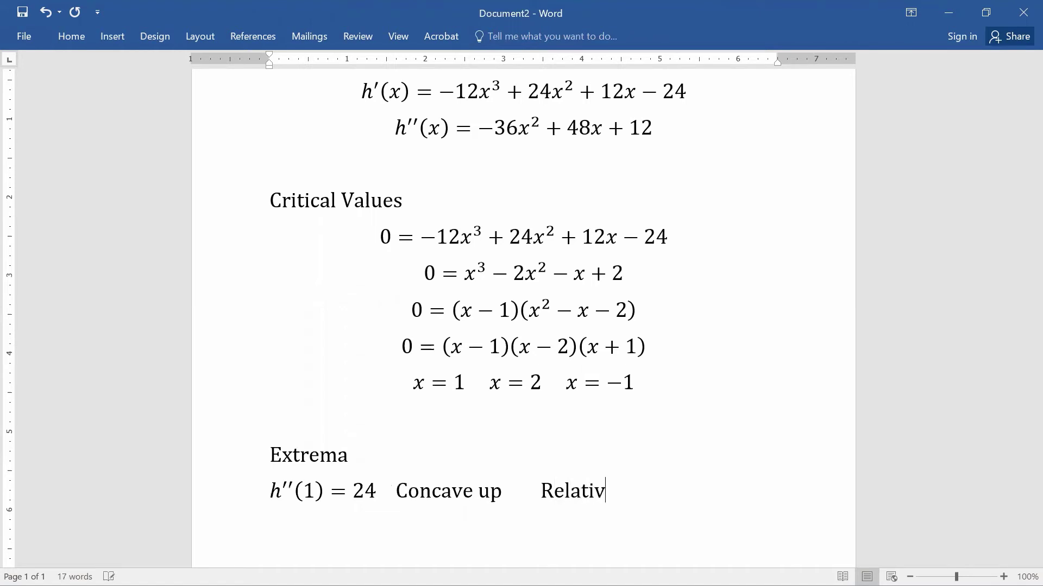
pyautogui.press('BackSpace')
pyautogui.press('BackSpace')
pyautogui.write('e Minimum')
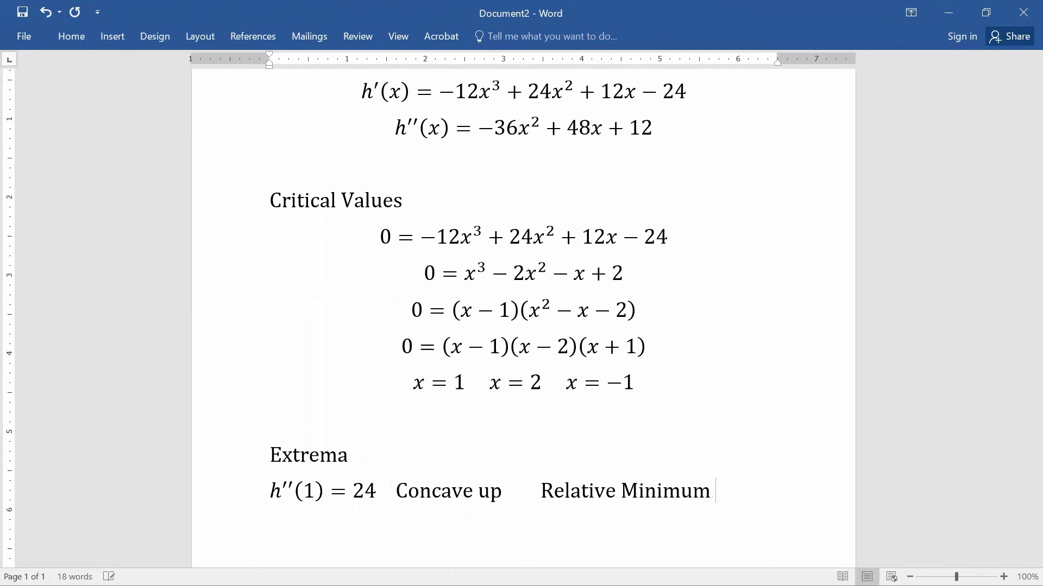
pyautogui.press('Return')
pyautogui.hotkey('alt', '=')
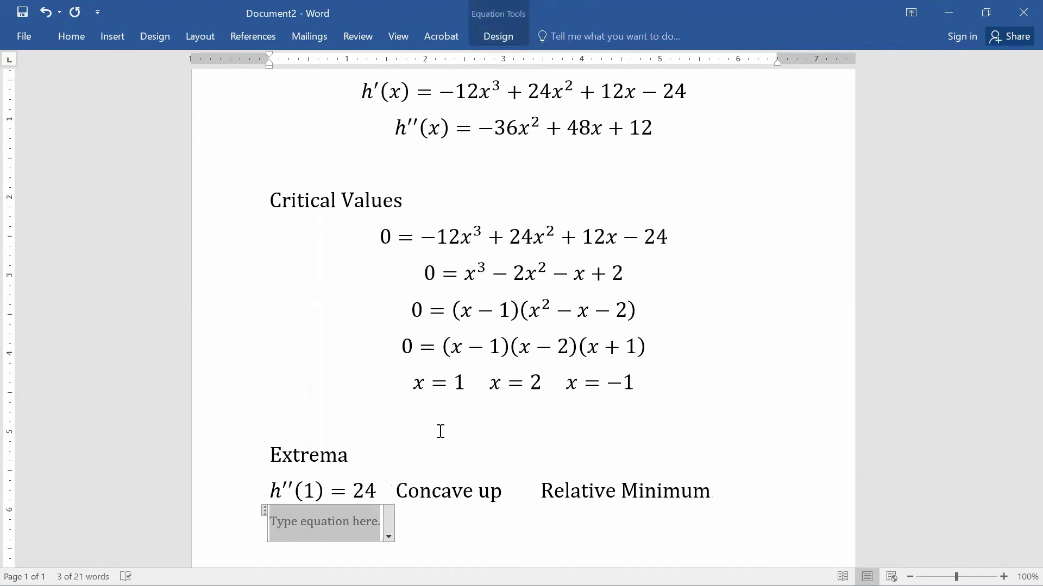
# Write the point (1, h(1)) as an equation beneath Relative Minimum, then add blank lines
pyautogui.press('BackSpace')
pyautogui.write('(1')
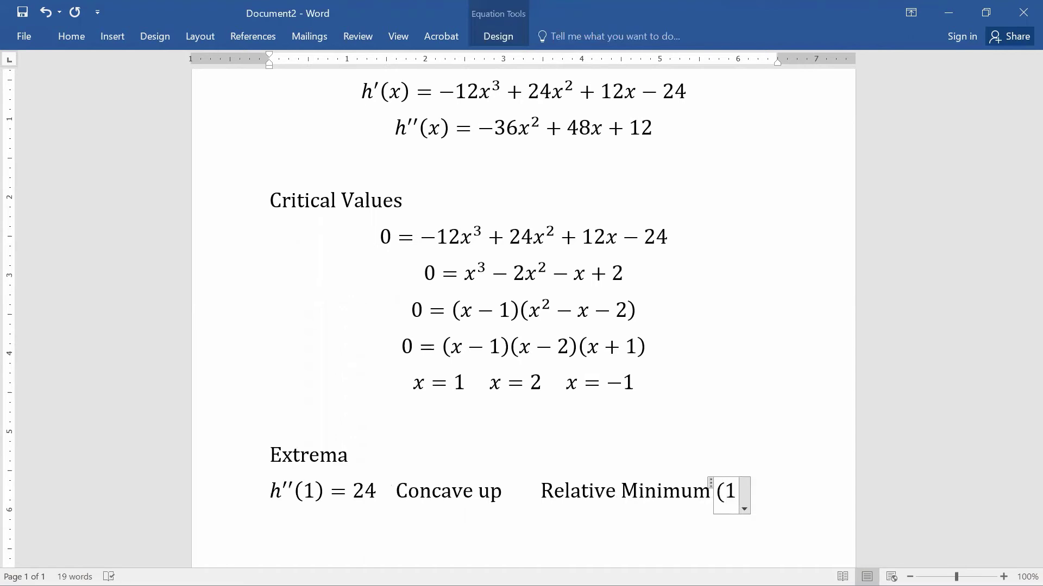
pyautogui.write(',')
pyautogui.scroll(1, 391, 350)
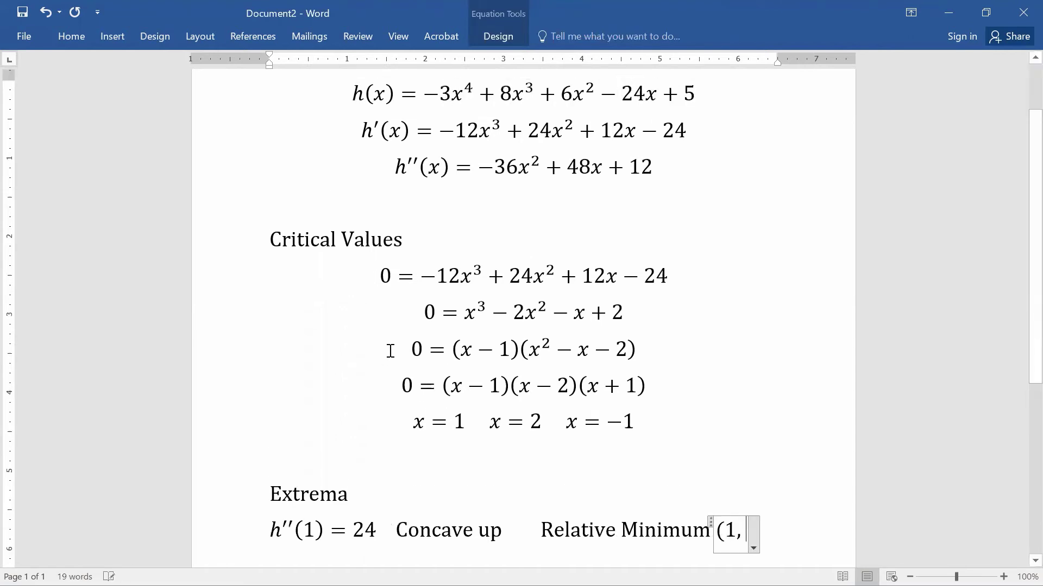
pyautogui.scroll(-5, 439, 364)
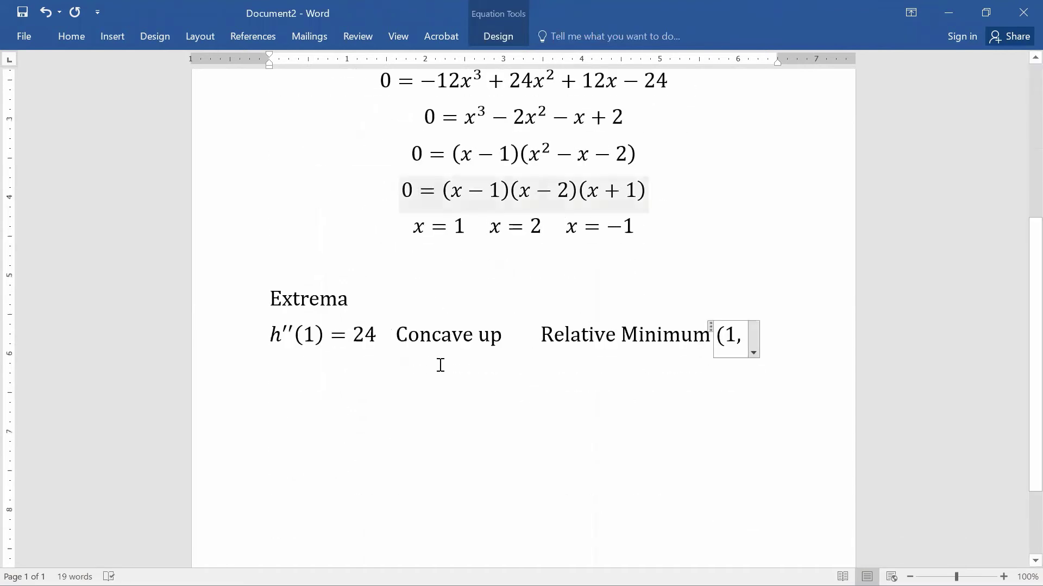
pyautogui.write('h(1')
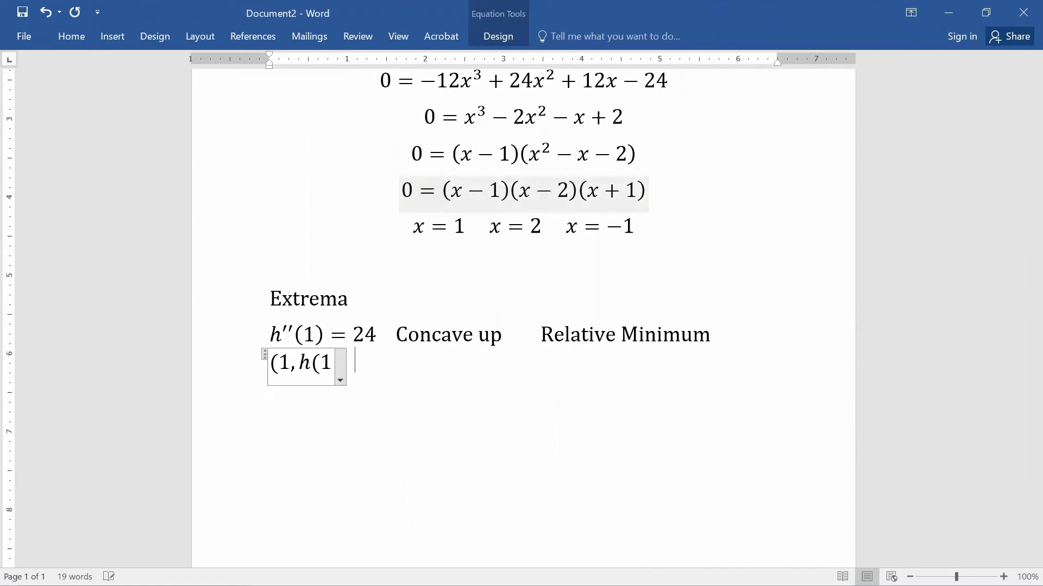
pyautogui.write('))')
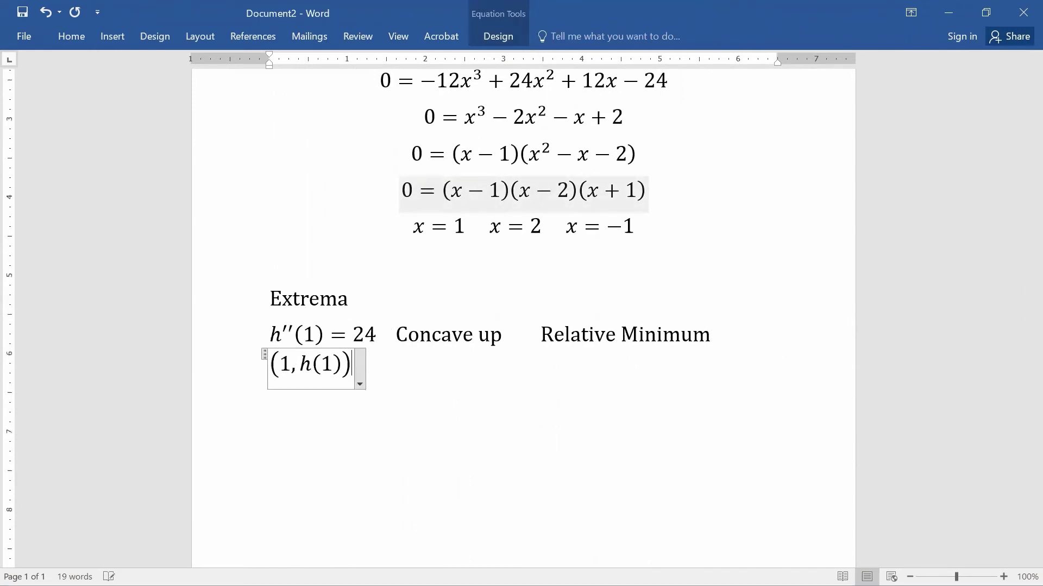
pyautogui.click(440, 363)
pyautogui.press('Return')
pyautogui.press('Return')
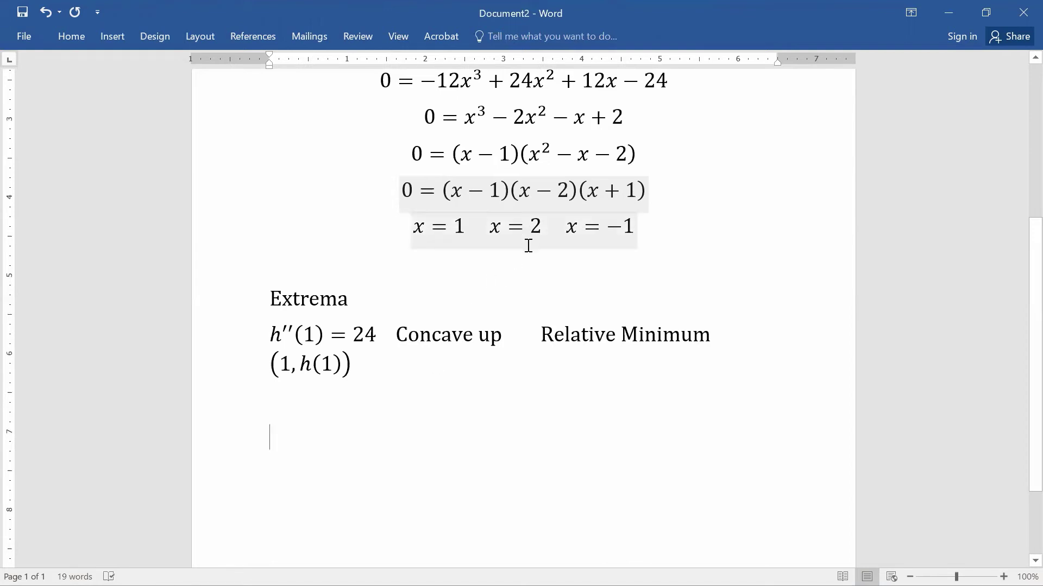
pyautogui.hotkey('alt', '=')
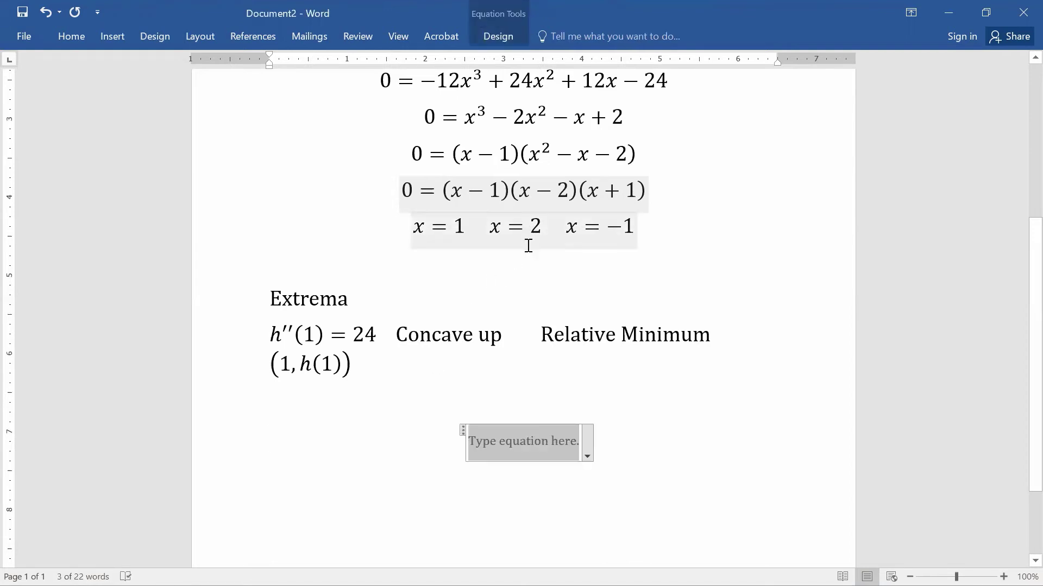
# Add the equation h''(2) = -36 labelled 'Concave down' and 'Relative Maximum'
pyautogui.write("h''(")
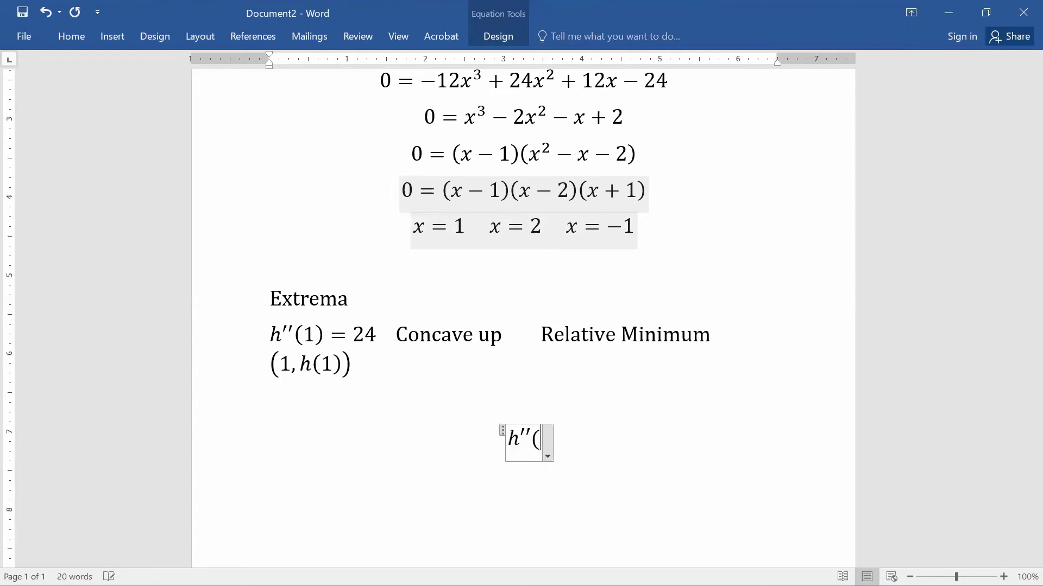
pyautogui.write('2) =')
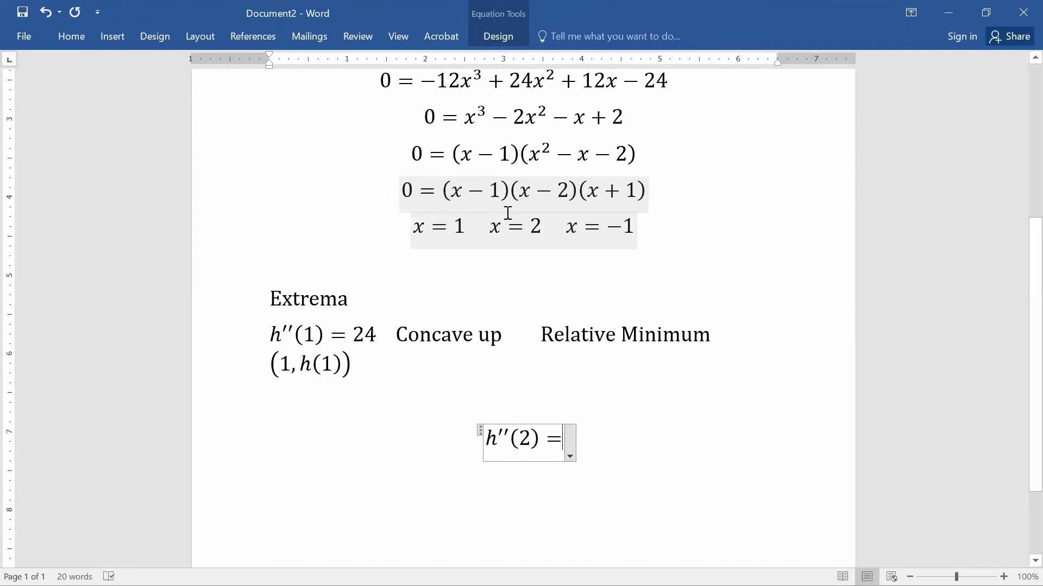
pyautogui.scroll(3, 492, 199)
pyautogui.scroll(4, 492, 199)
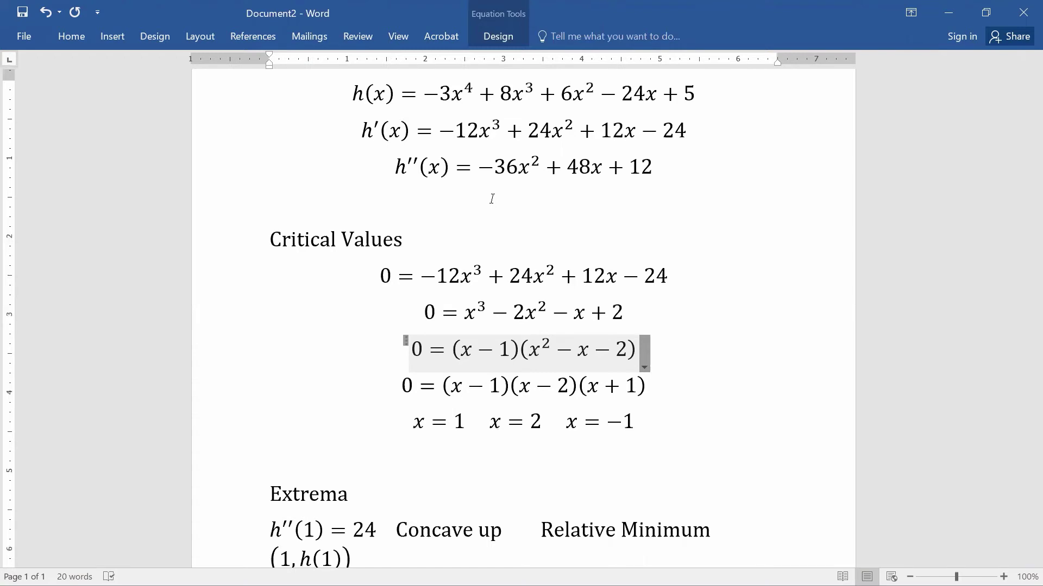
pyautogui.scroll(-3, 492, 199)
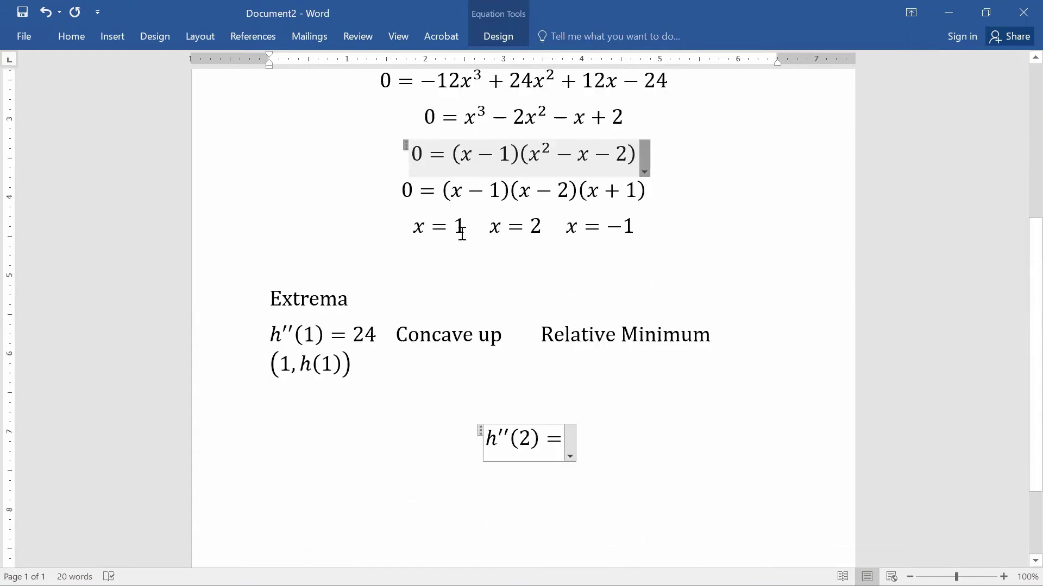
pyautogui.write('-36')
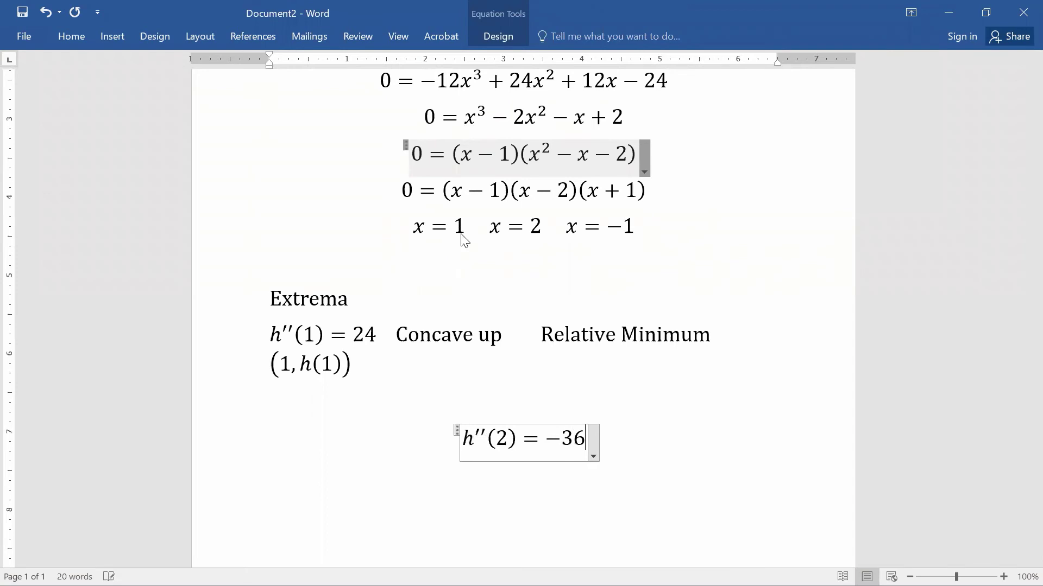
pyautogui.press('Right')
pyautogui.write('Co')
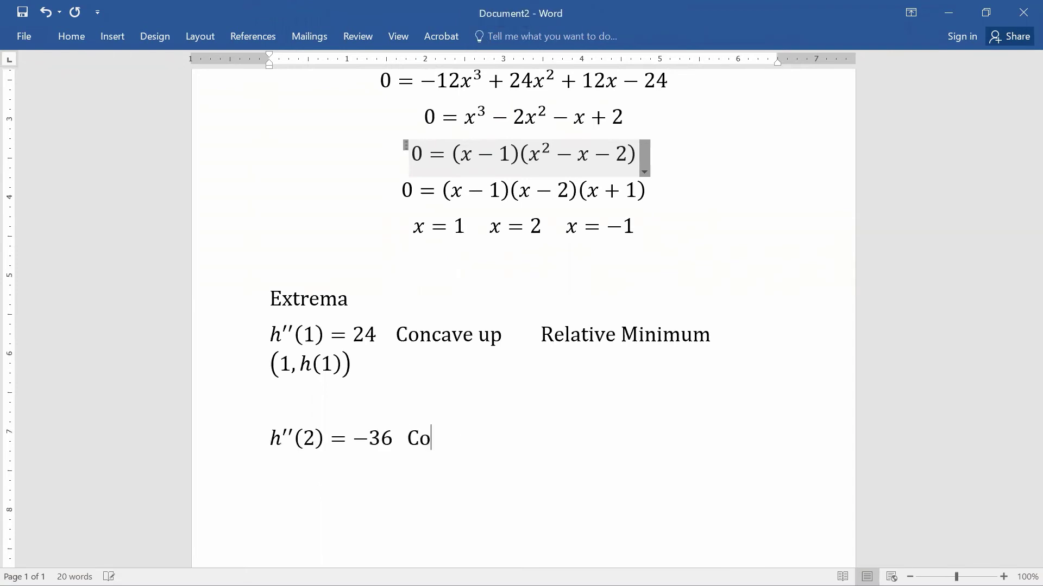
pyautogui.write('ncave down   ')
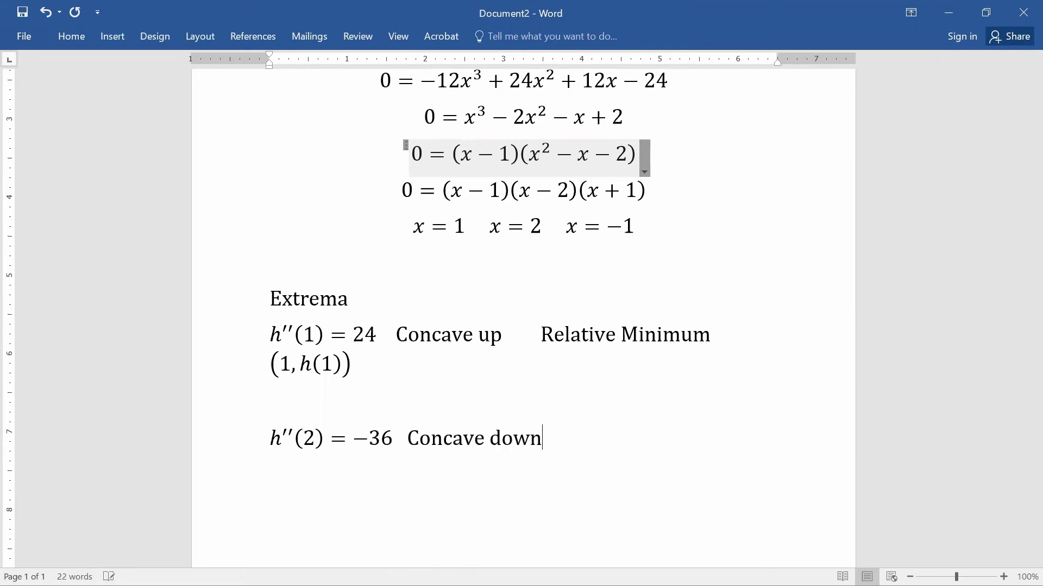
pyautogui.write('Relative ')
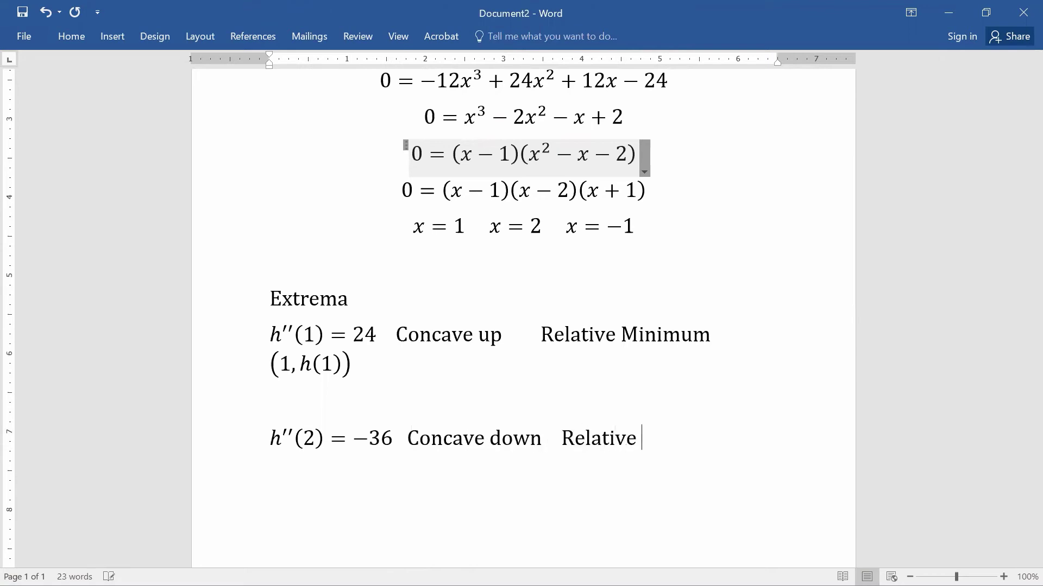
pyautogui.write('Maximum')
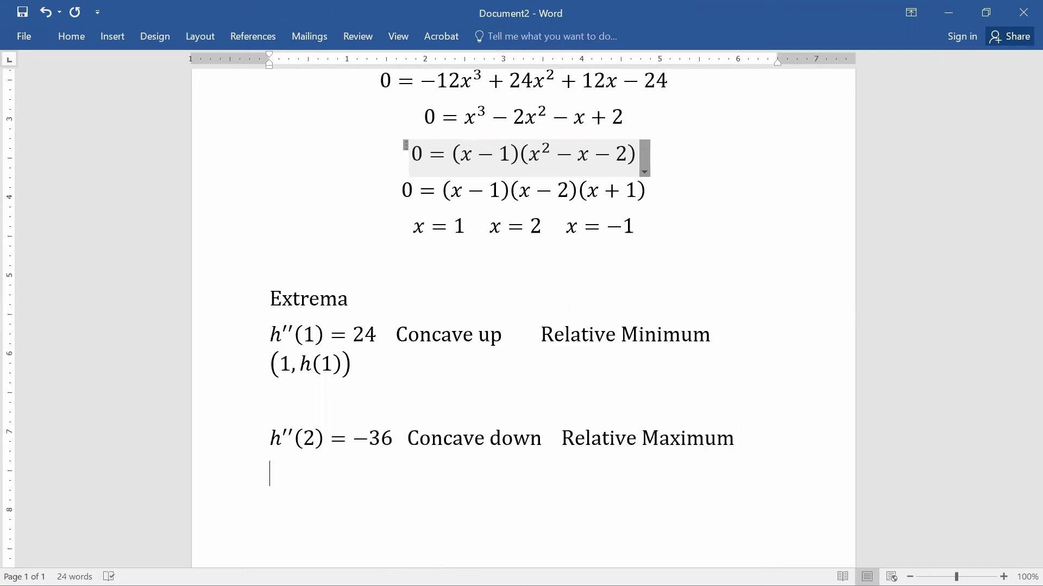
# Write the point (2, h(2)) as an equation beneath that line
pyautogui.hotkey('alt', '=')
pyautogui.write('(2, h(2))')
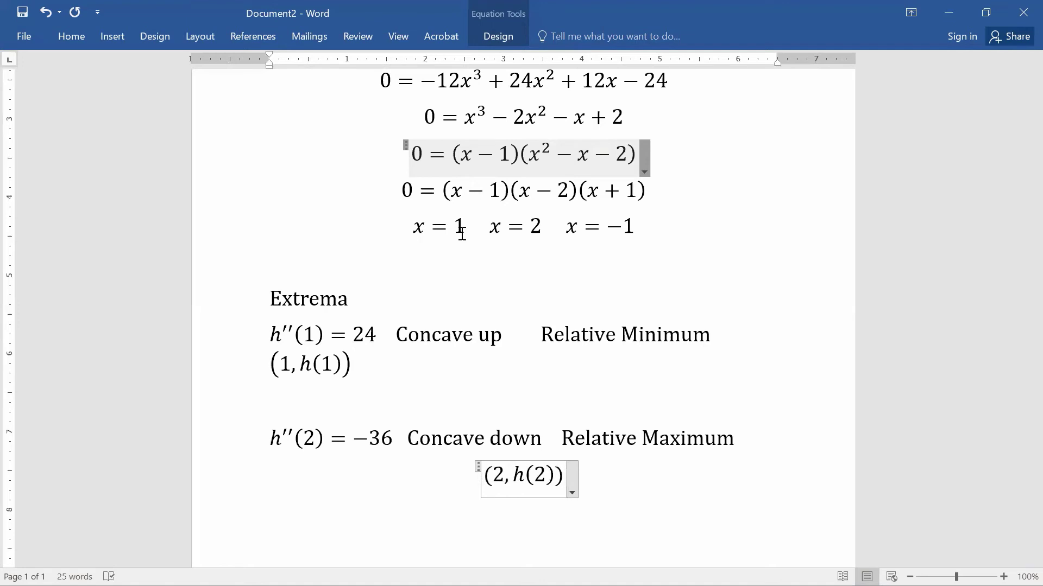
pyautogui.press('Return')
pyautogui.press('Return')
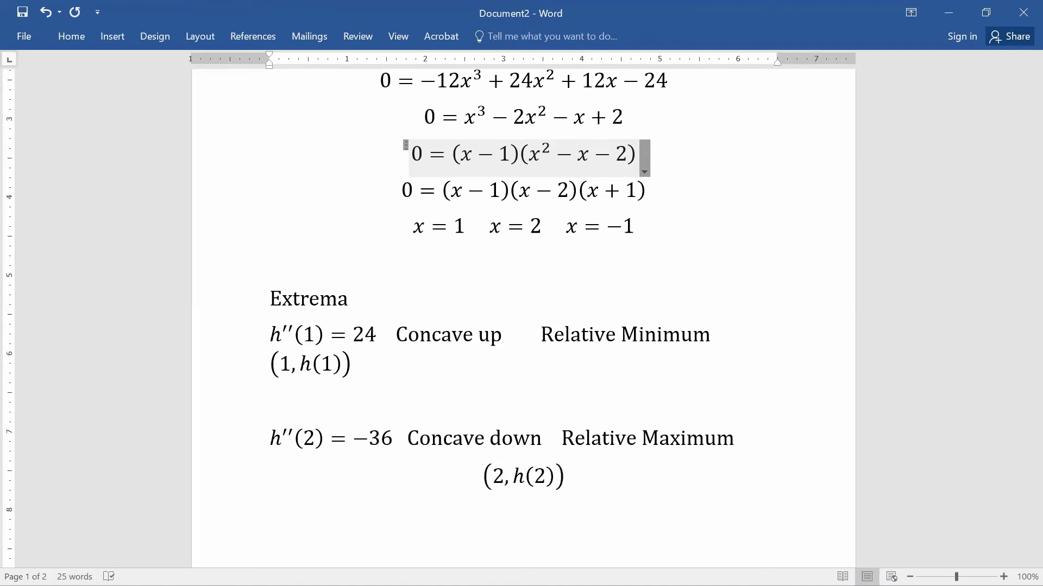
pyautogui.hotkey('alt', '=')
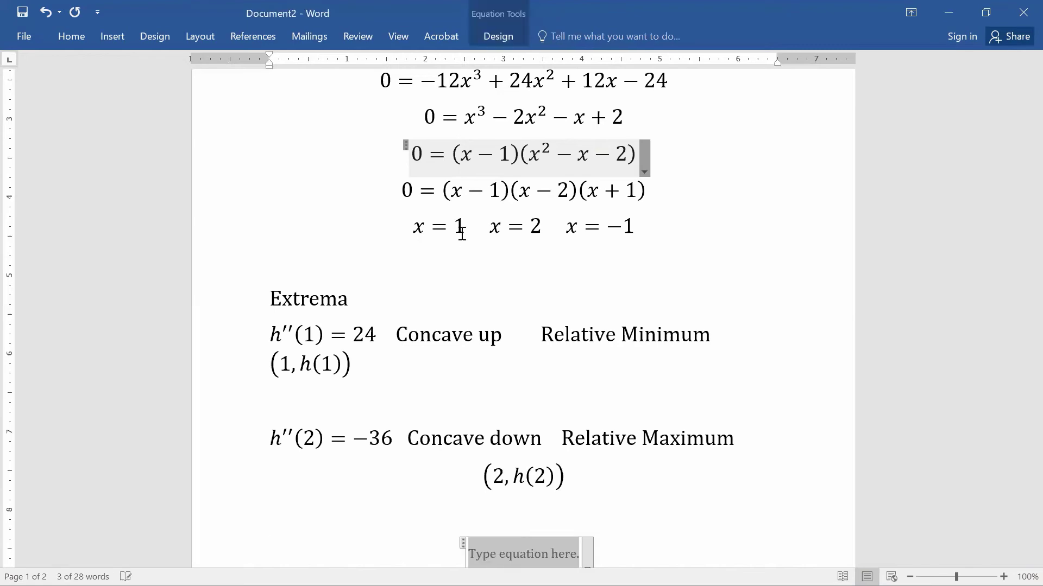
# Complete the equation h''(-1) = -72 and label it 'Concave down' and 'Relative Maximum'
pyautogui.scroll(1, 460, 233)
pyautogui.scroll(-2, 457, 232)
pyautogui.scroll(-4, 457, 232)
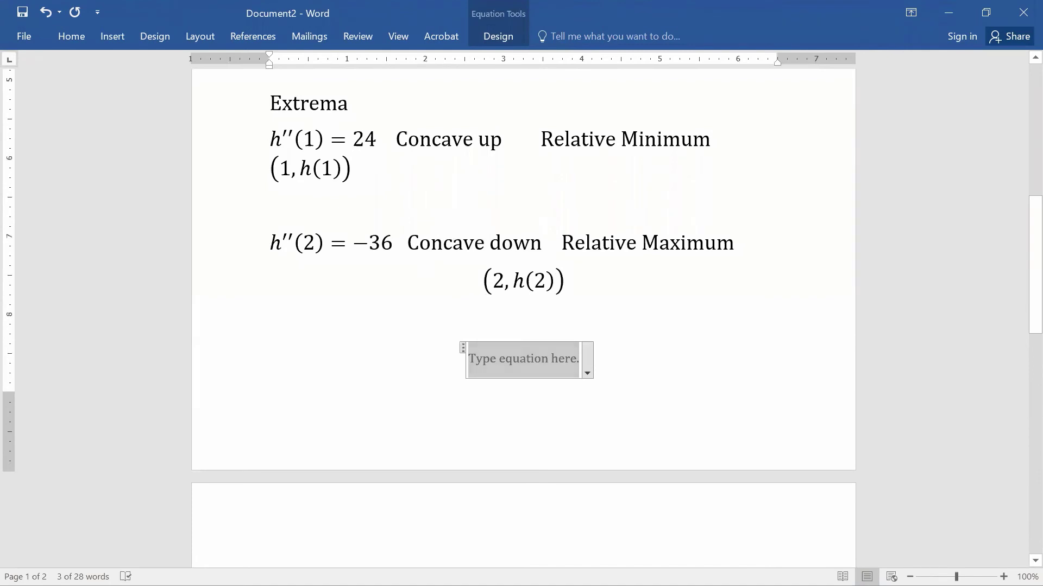
pyautogui.write("h''")
pyautogui.write('(-1)')
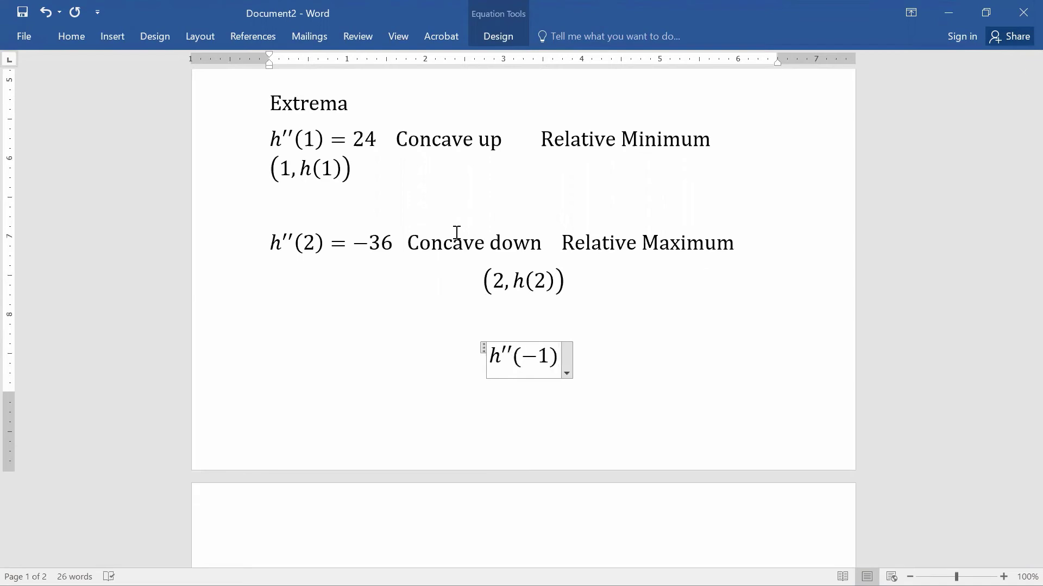
pyautogui.scroll(8, 457, 232)
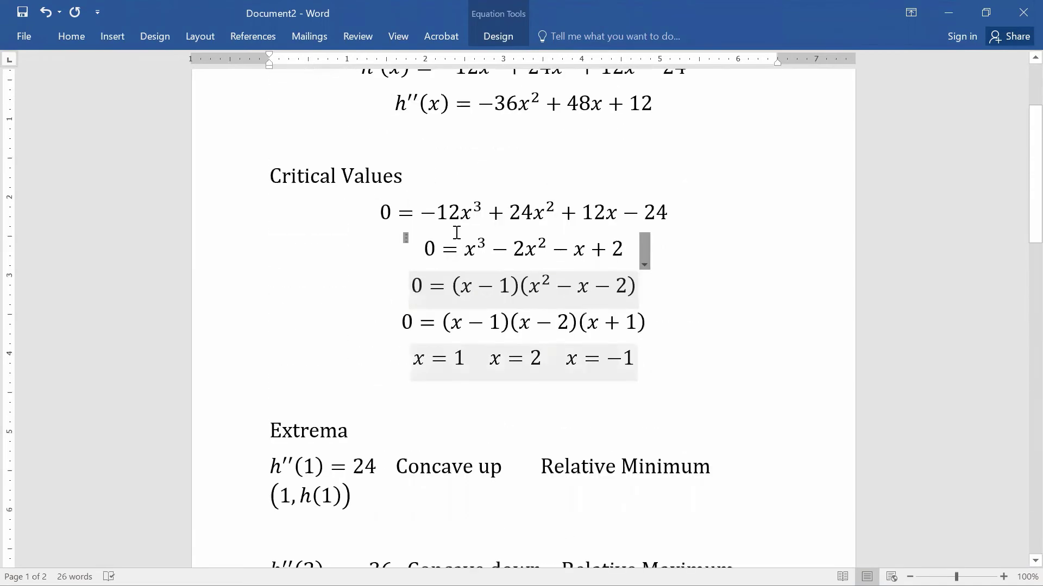
pyautogui.scroll(2, 456, 232)
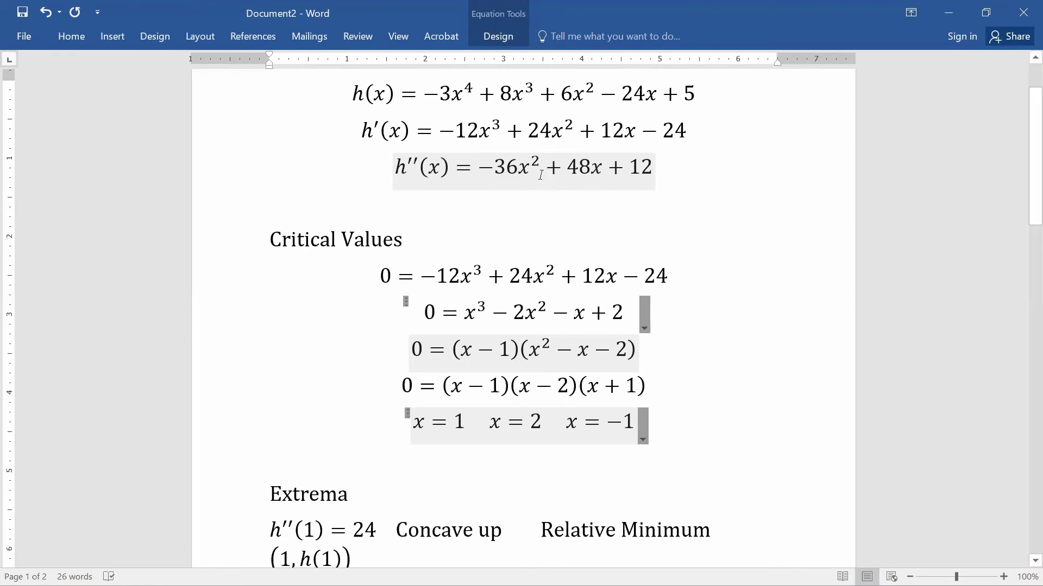
pyautogui.scroll(-5, 539, 179)
pyautogui.scroll(-2, 541, 178)
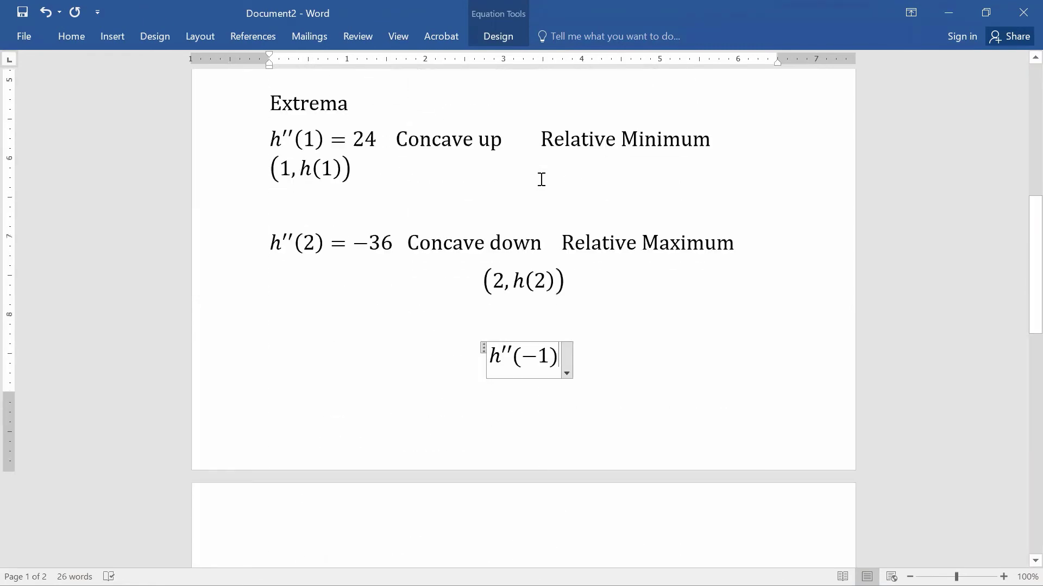
pyautogui.write('=-72')
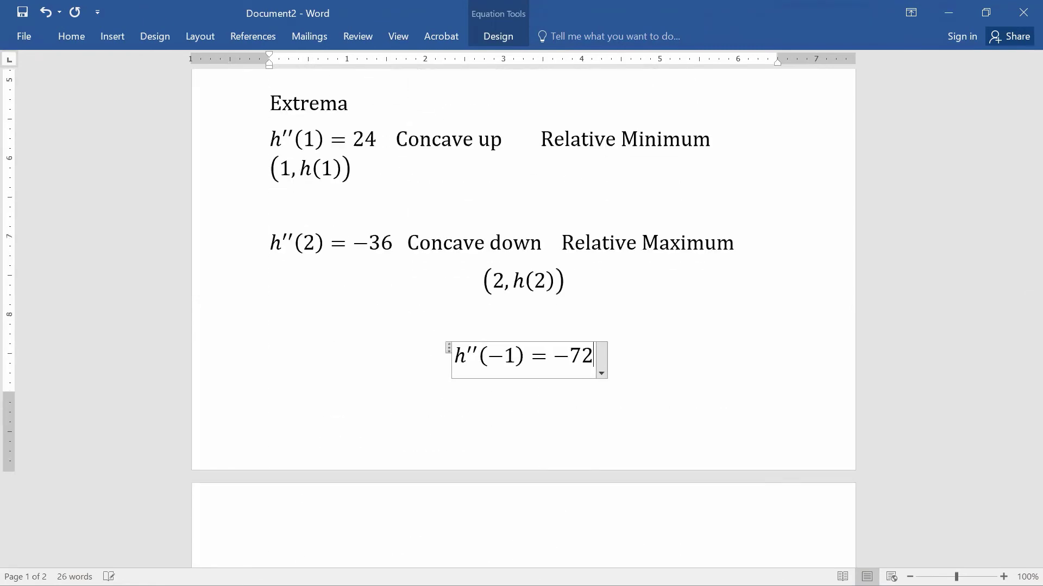
pyautogui.press('Right')
pyautogui.write('Concave ')
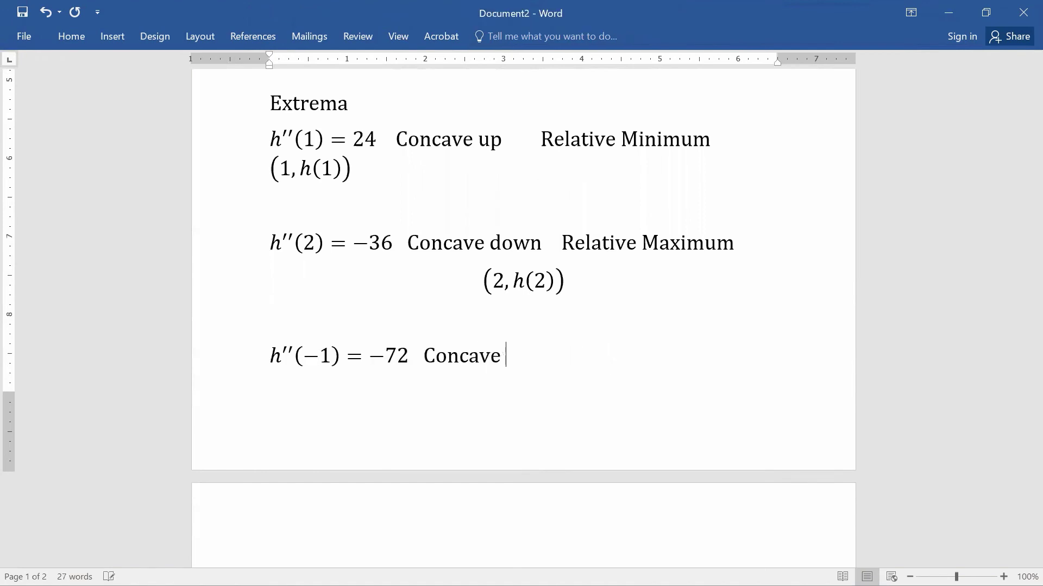
pyautogui.write('down  Re')
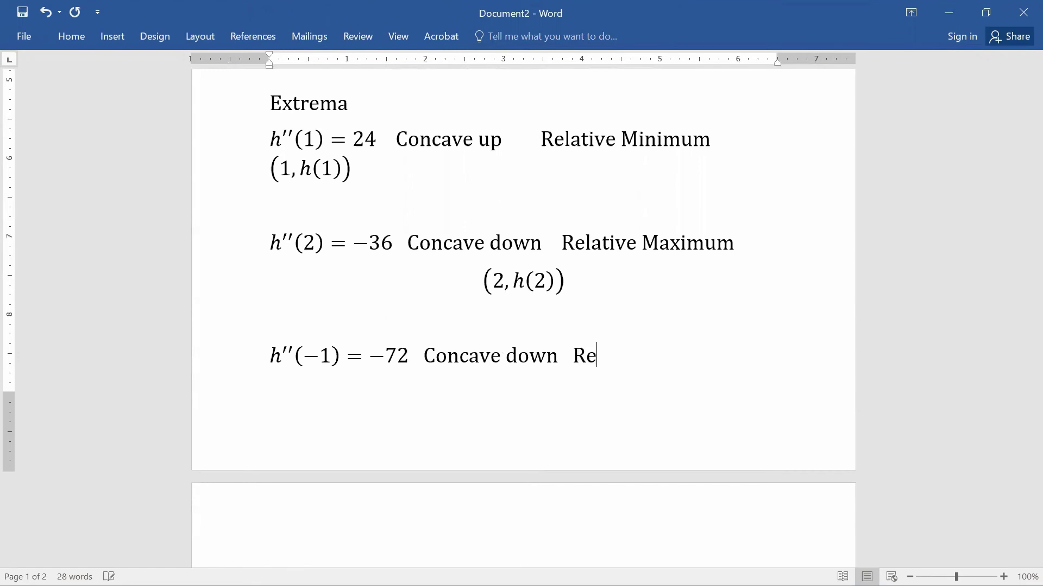
pyautogui.write('lative Ma')
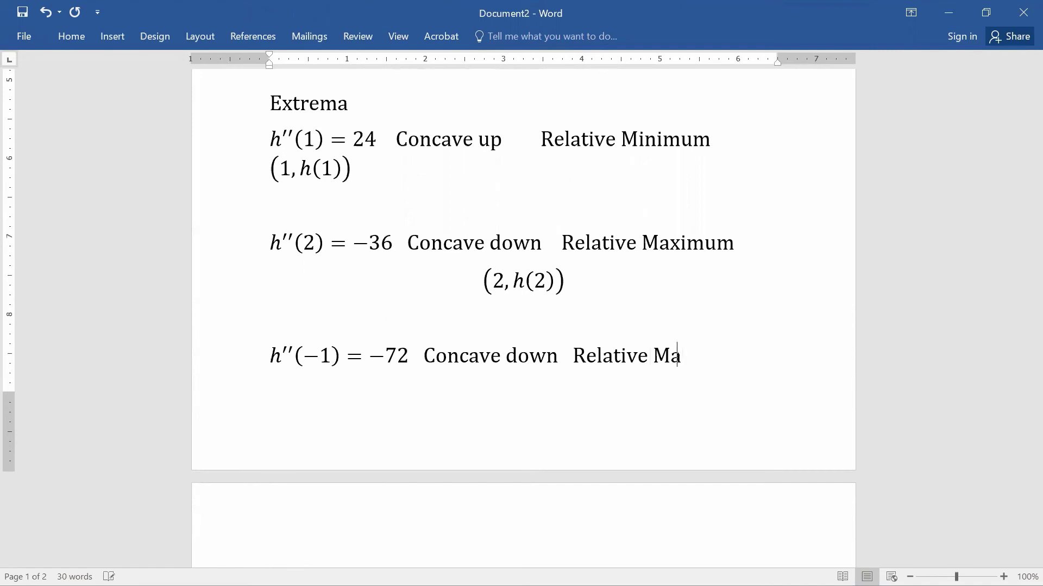
pyautogui.write('ximum')
# Start a new equation for the point (-1, h(-1)) on page 2
pyautogui.press('Return')
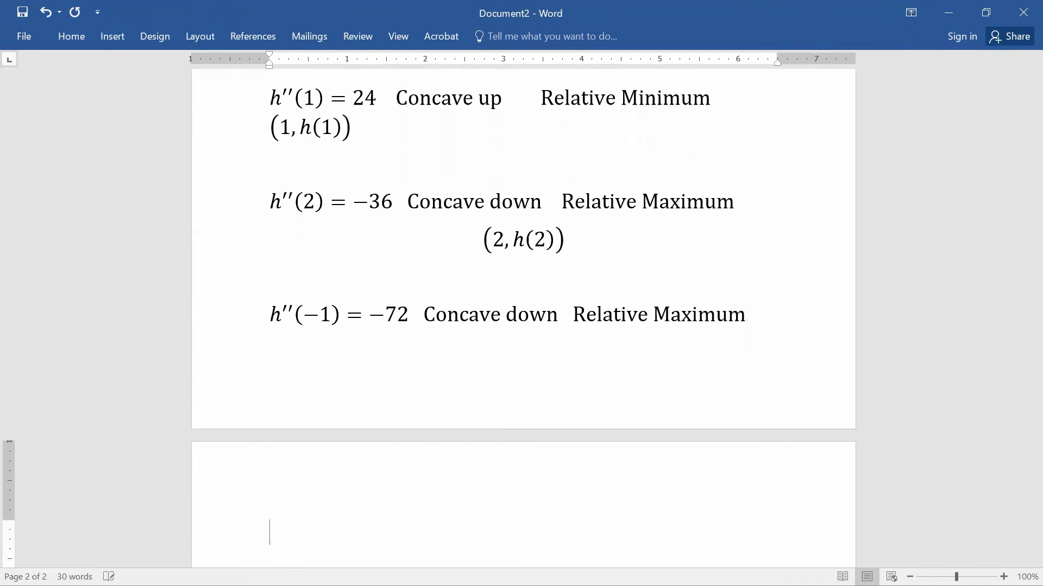
pyautogui.hotkey('alt', '=')
pyautogui.write('(')
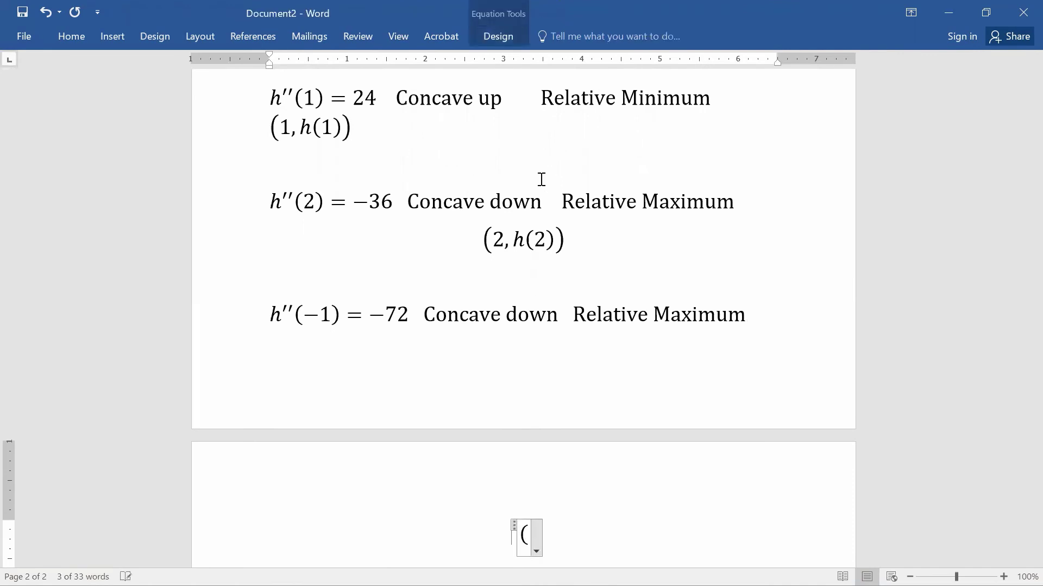
pyautogui.write('-1,h(')
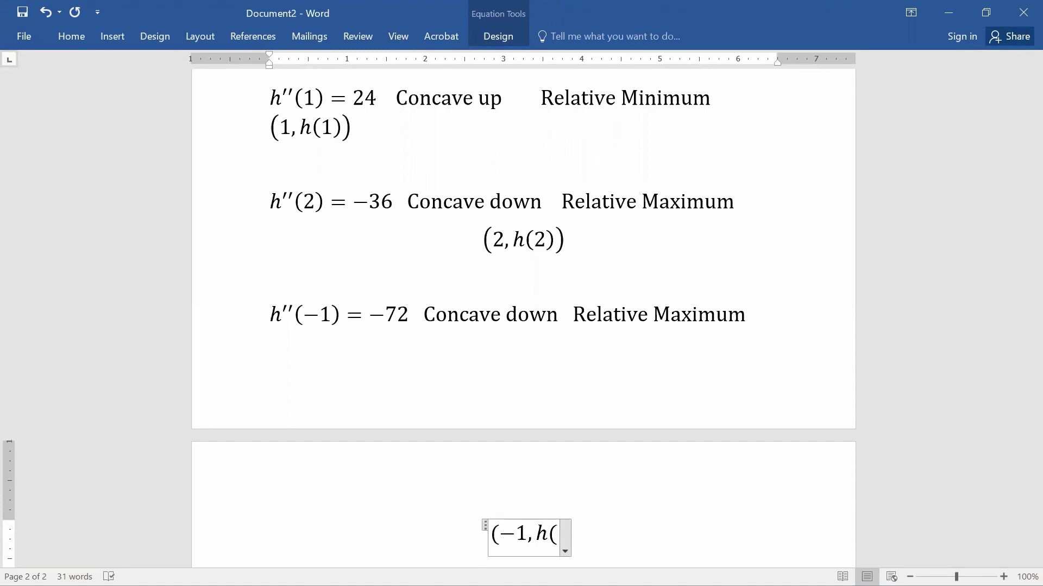